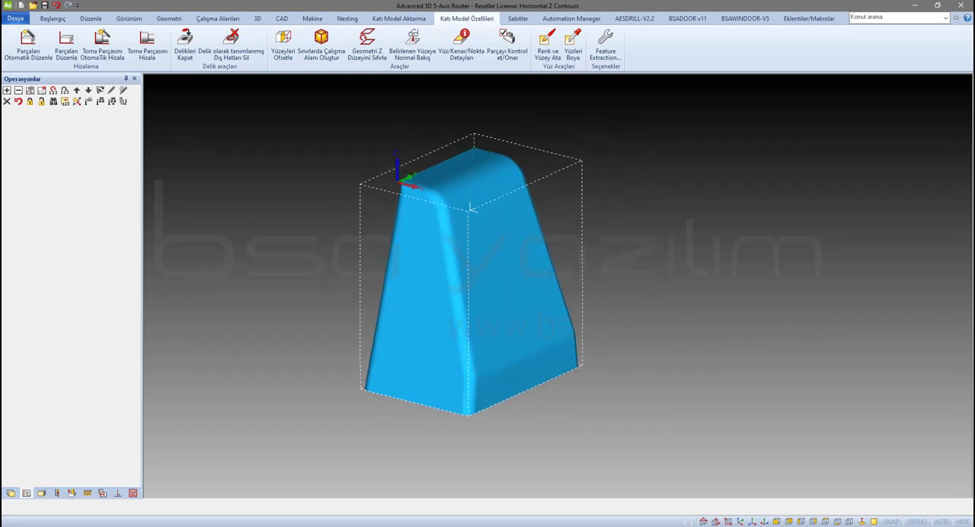
Query the coordinates of the bounding box's lower front corner point
scroll(568, 181, up, 2)
scroll(402, 170, down, 2)
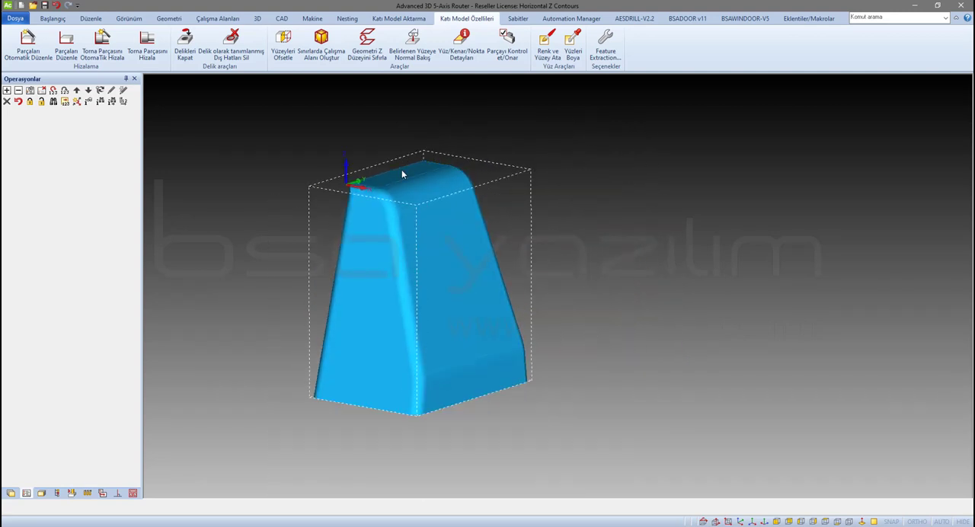
click(213, 21)
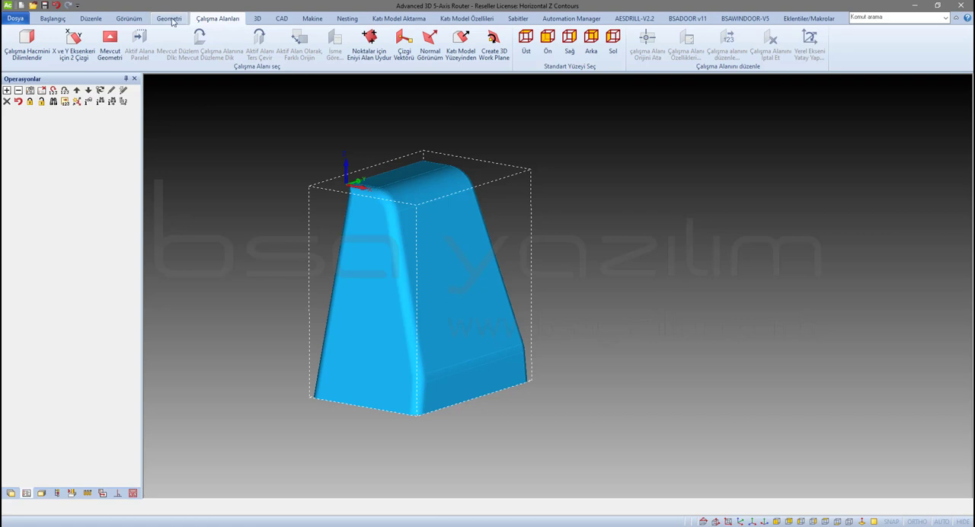
click(287, 19)
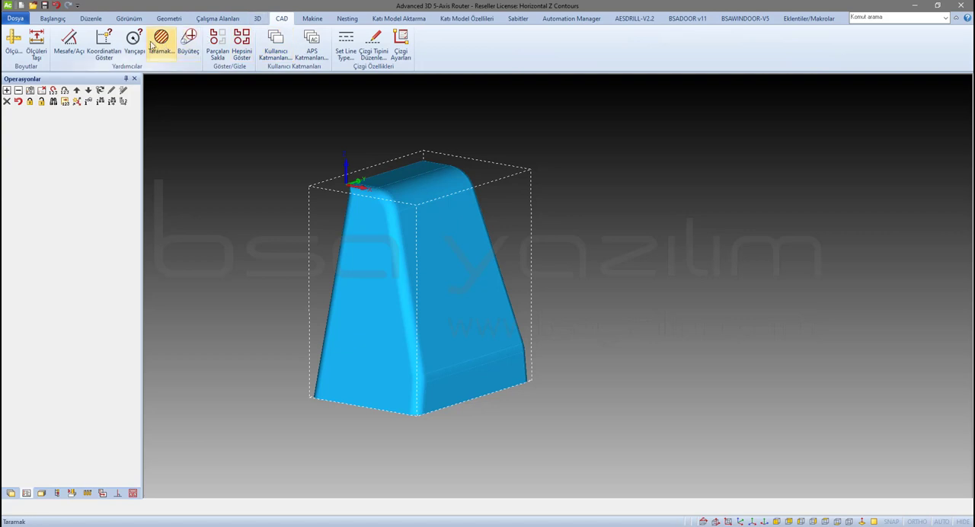
click(103, 46)
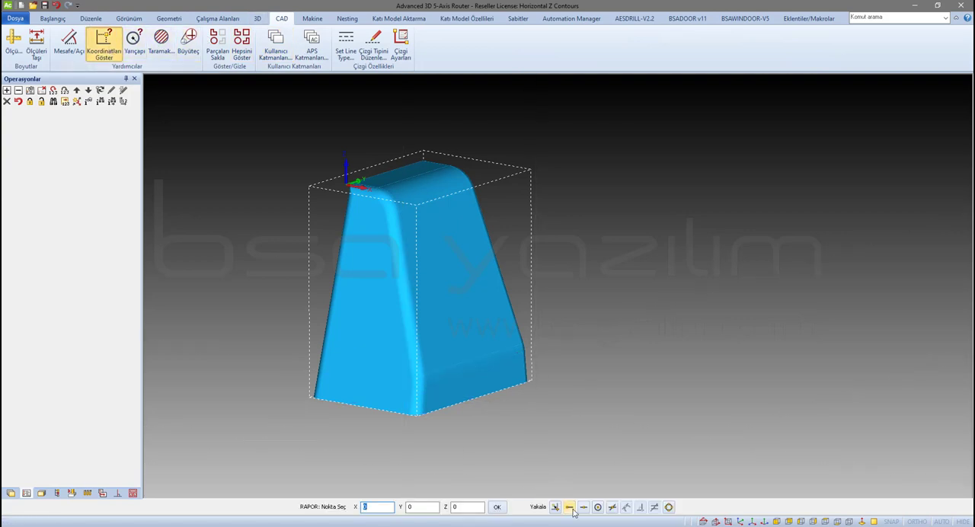
click(418, 419)
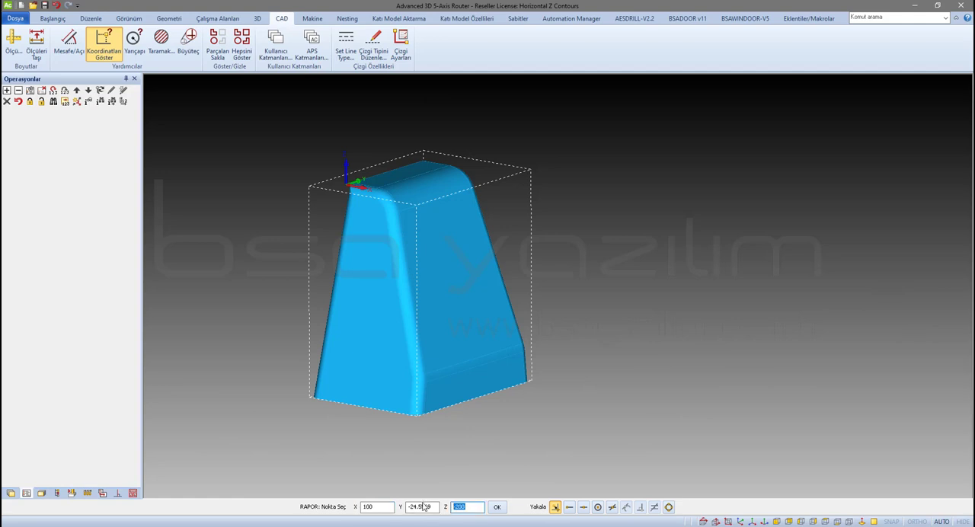
Assign the bounding box as the main material with top Z 0, bottom Z -200 and the Oak 1.bmp texture
click(254, 19)
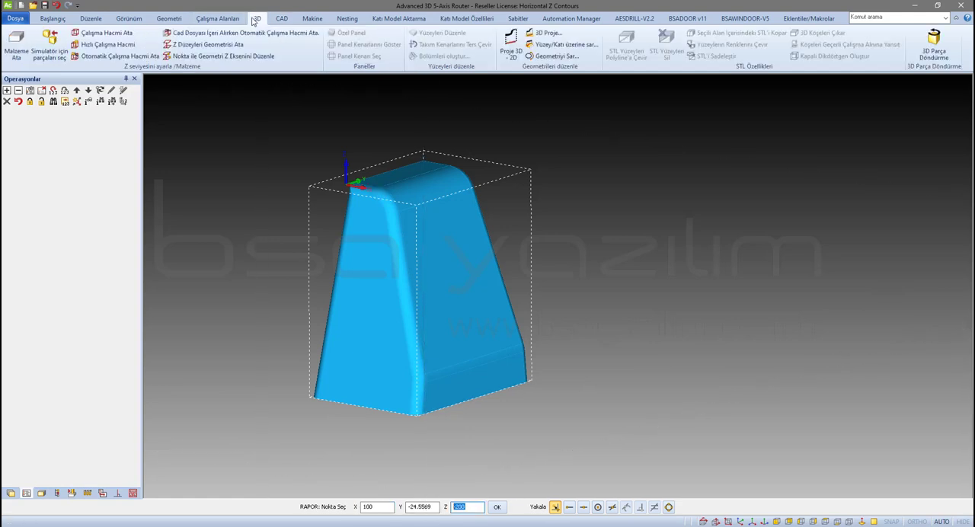
click(16, 45)
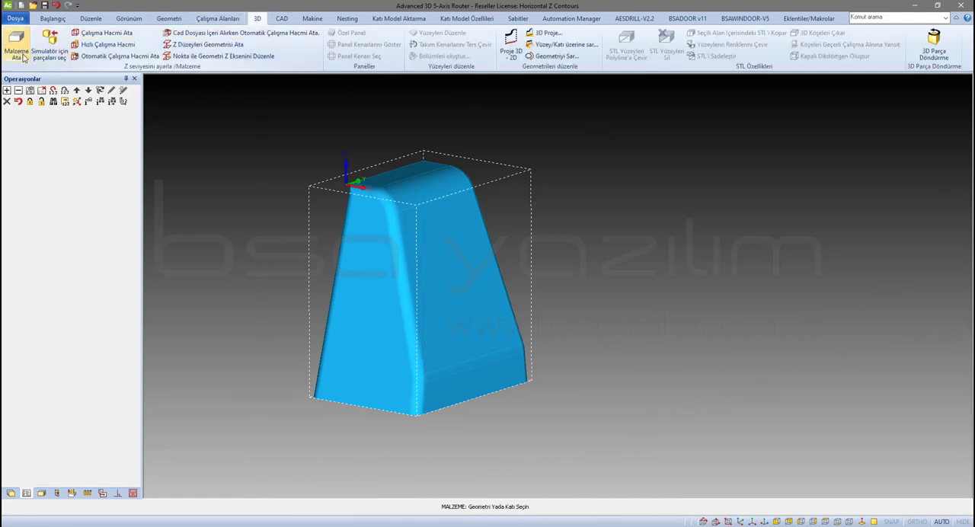
click(435, 200)
key(Tab)
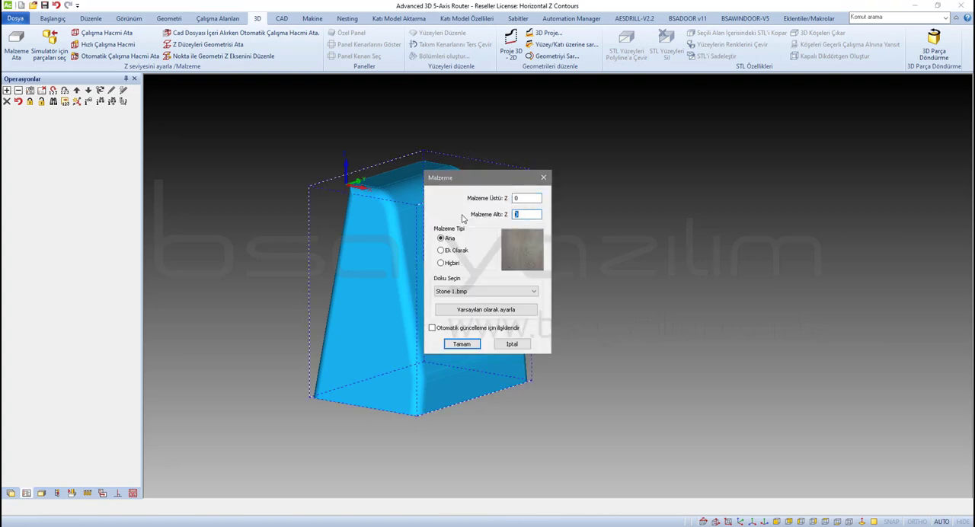
text(-200)
click(480, 291)
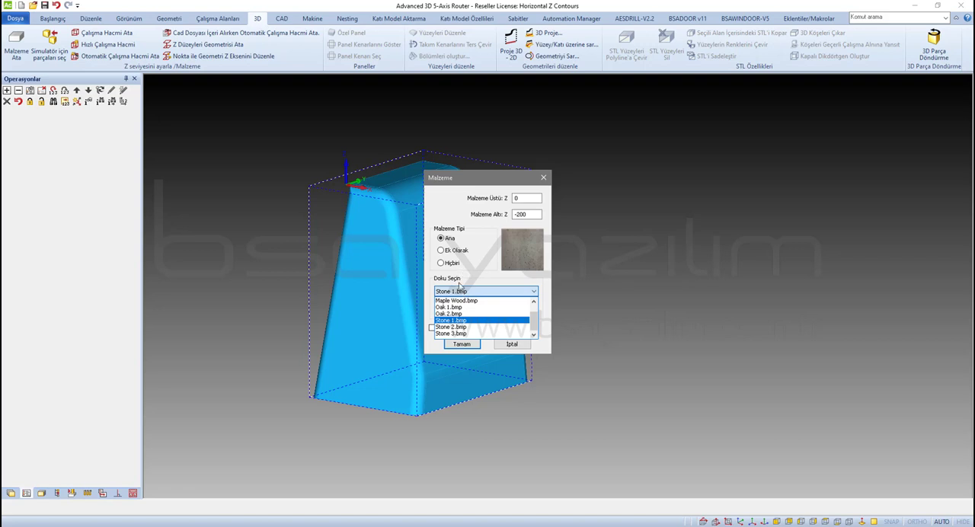
click(454, 307)
click(462, 344)
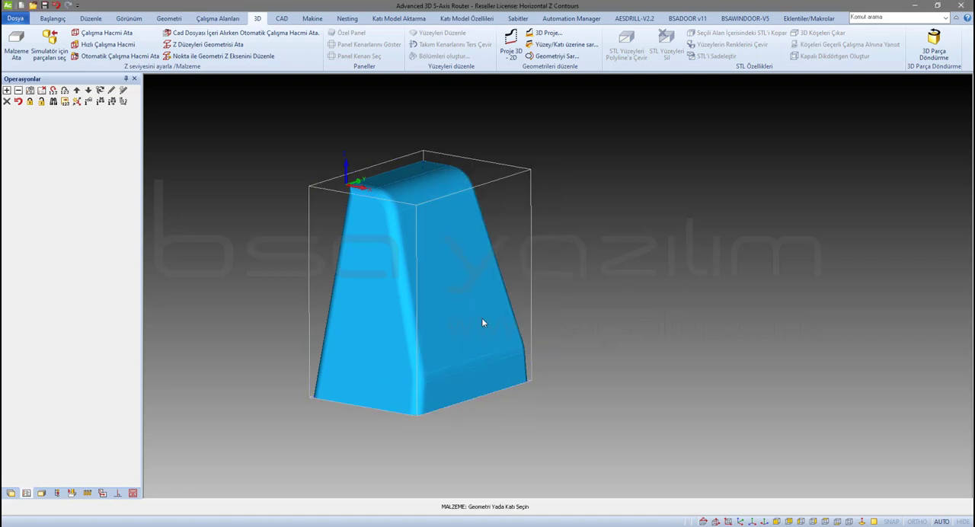
scroll(605, 239, down, 2)
scroll(585, 248, up, 2)
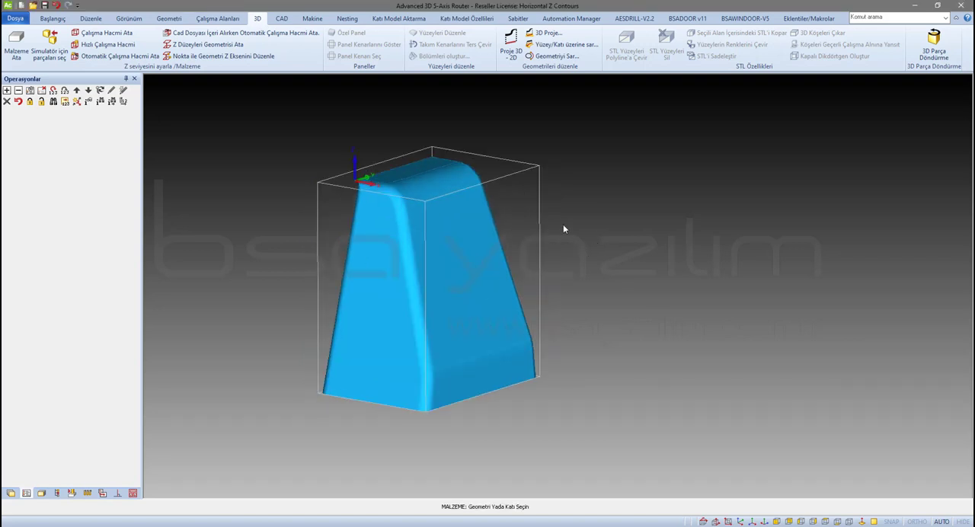
key(Escape)
Select the 25mm Flat tool from the Takımlar2 tool folder and accept it as the current tool
scroll(444, 234, up, 2)
scroll(441, 232, down, 3)
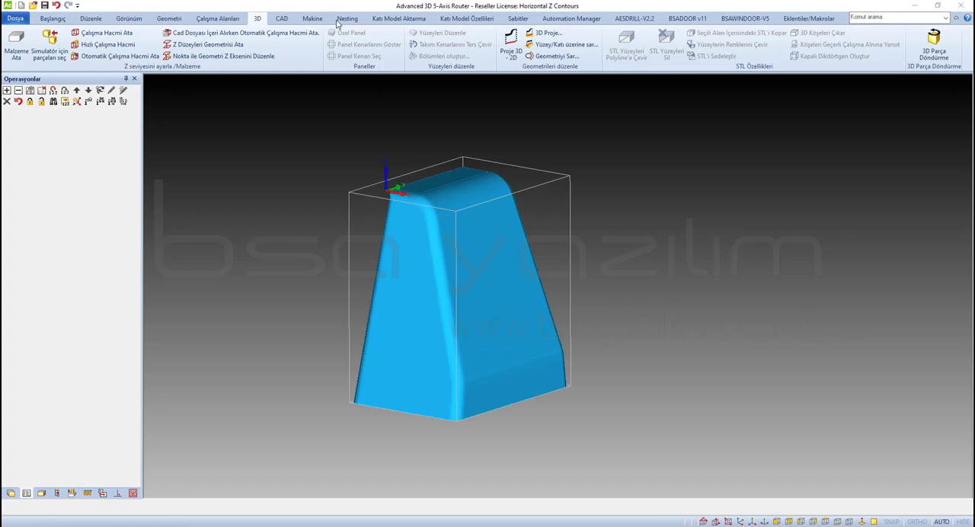
click(314, 23)
click(29, 32)
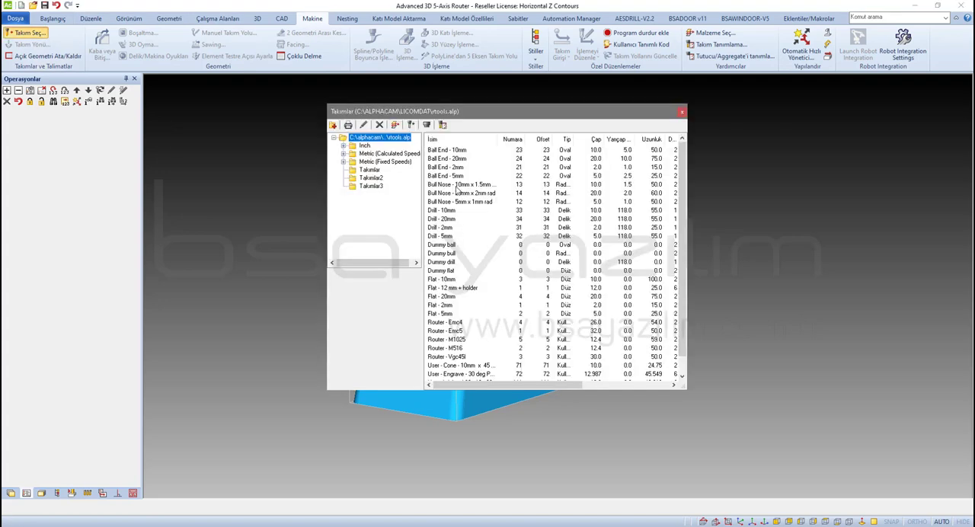
click(371, 180)
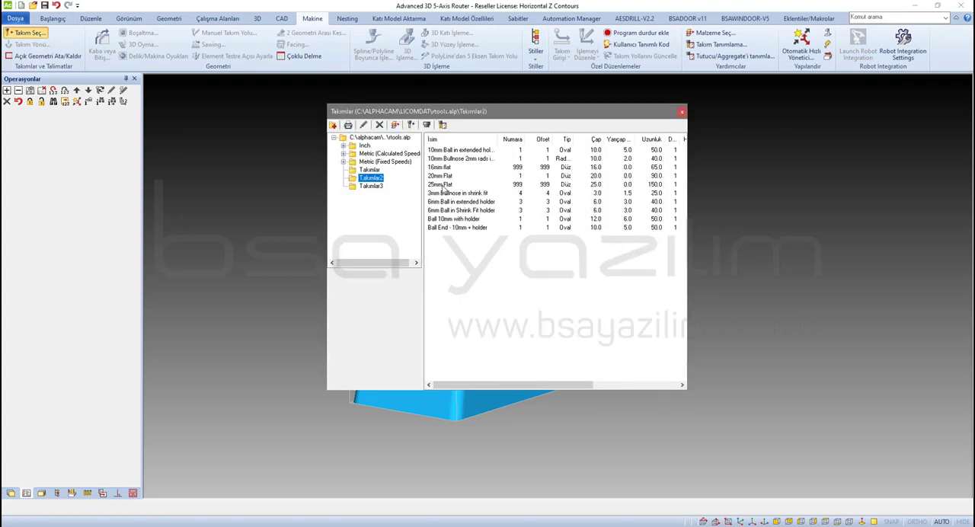
click(444, 186)
double_click(445, 186)
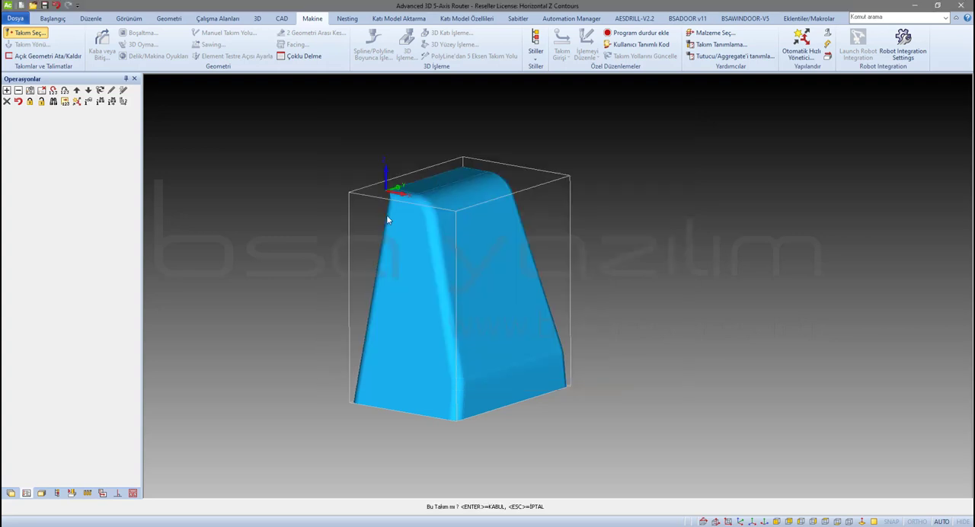
key(Return)
Start a 3-axis solid machining operation with the Z Kontur Kaba roughing movement
scroll(373, 294, down, 2)
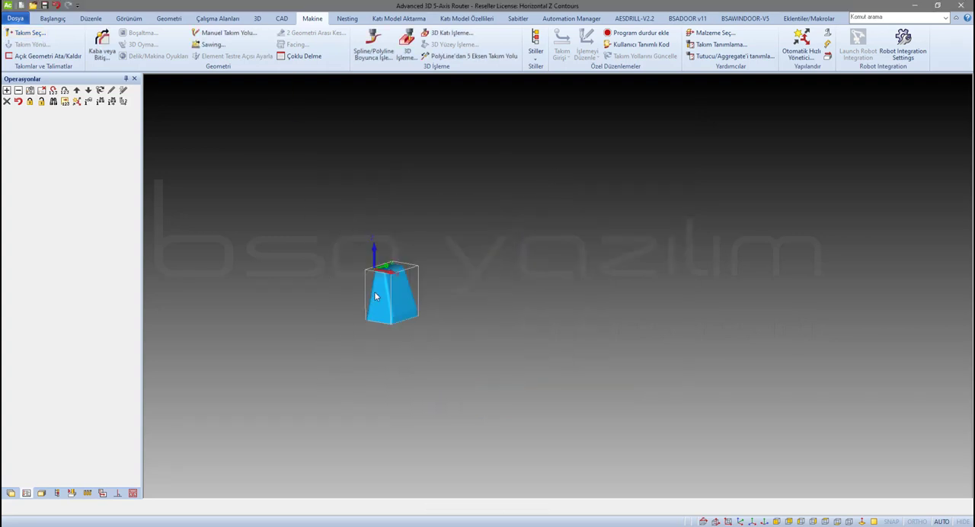
scroll(374, 295, up, 1)
scroll(398, 285, up, 1)
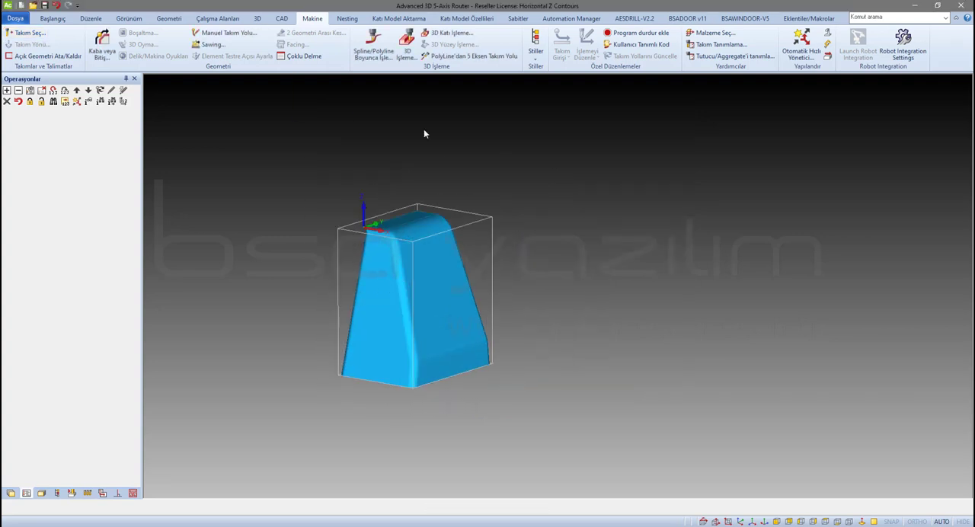
click(443, 34)
click(441, 294)
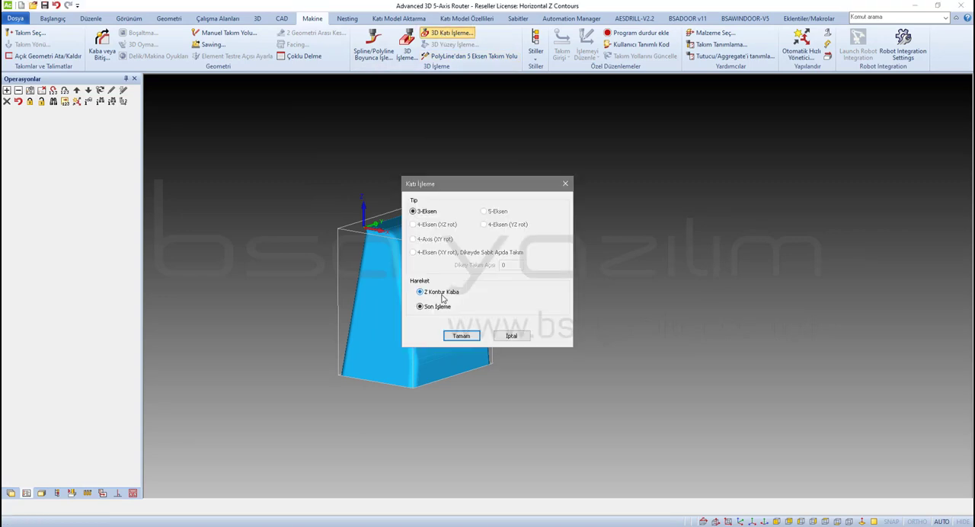
click(457, 335)
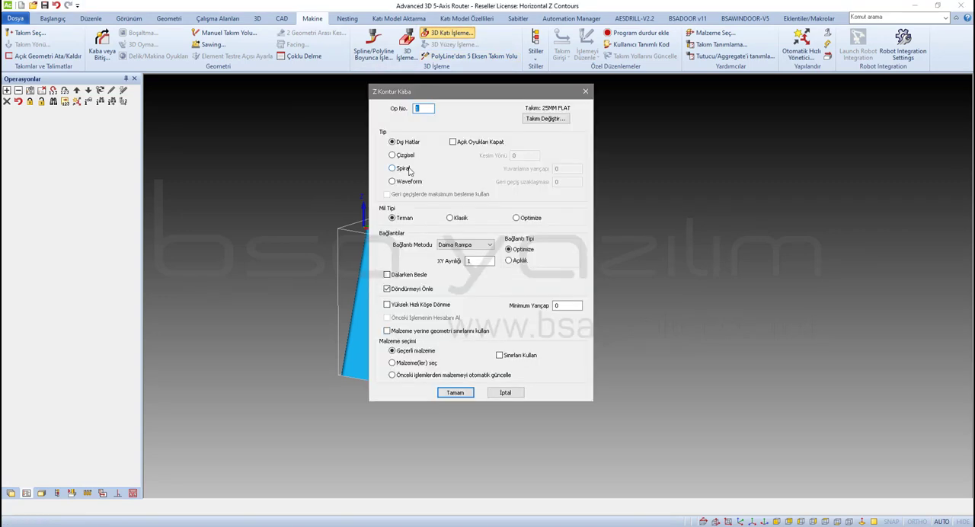
Accept the roughing strategy with the Dış Hatlar type and the Daima Rampa link method
click(403, 144)
click(471, 249)
click(471, 249)
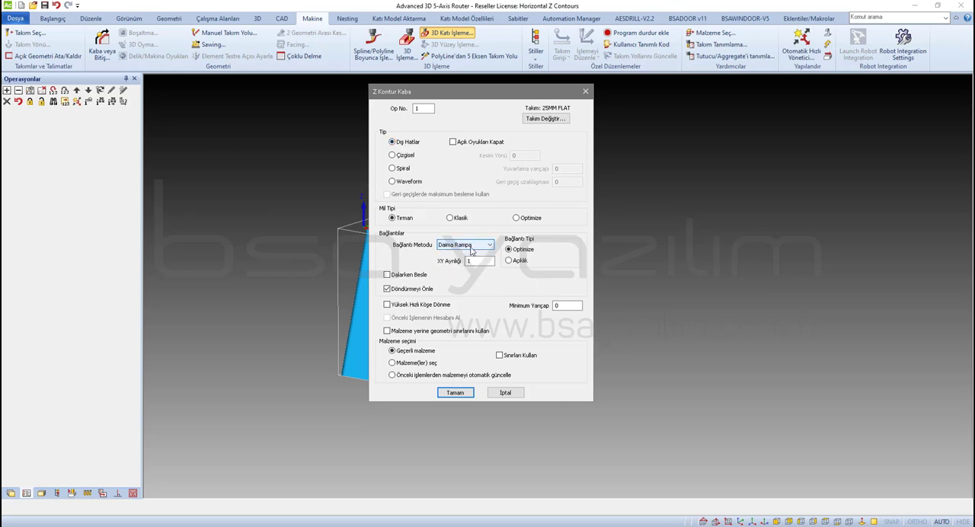
click(458, 395)
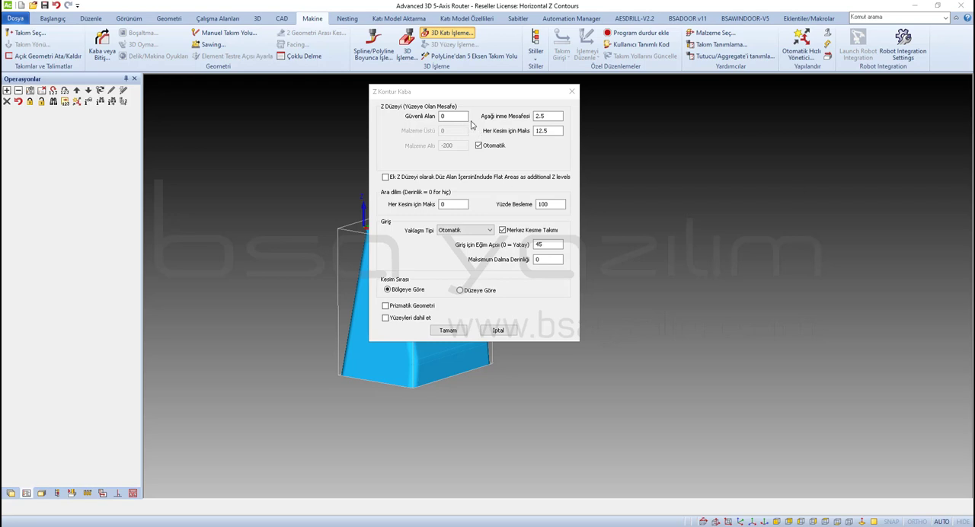
Set the roughing clearance (Güvenli Alan) to 10 and include flat areas as additional Z levels
drag(456, 118, 348, 118)
text(10)
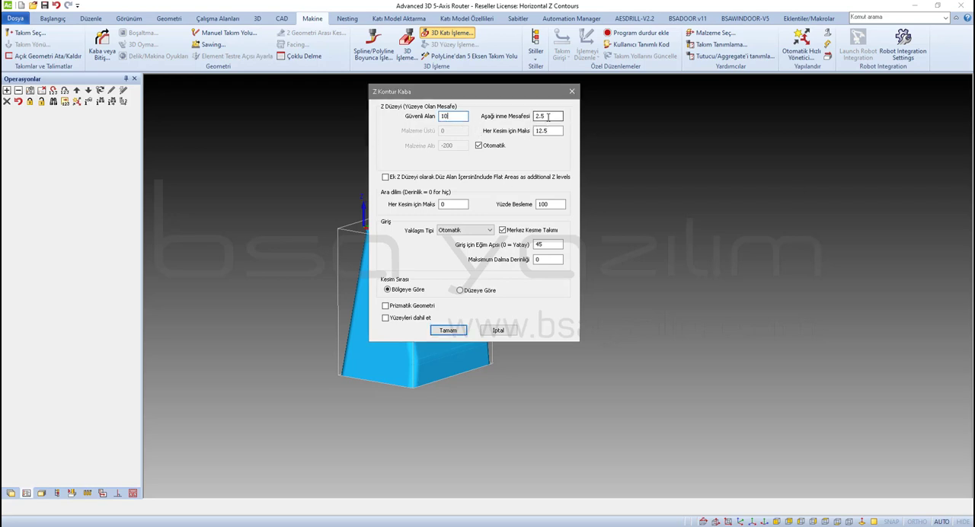
drag(549, 116, 517, 130)
click(386, 177)
Set the entry slope angle to 5, the maximum plunge depth to 5 and the approach type to Sarmal, and accept the level settings
drag(548, 244, 472, 251)
text(5)
key(Tab)
text(5)
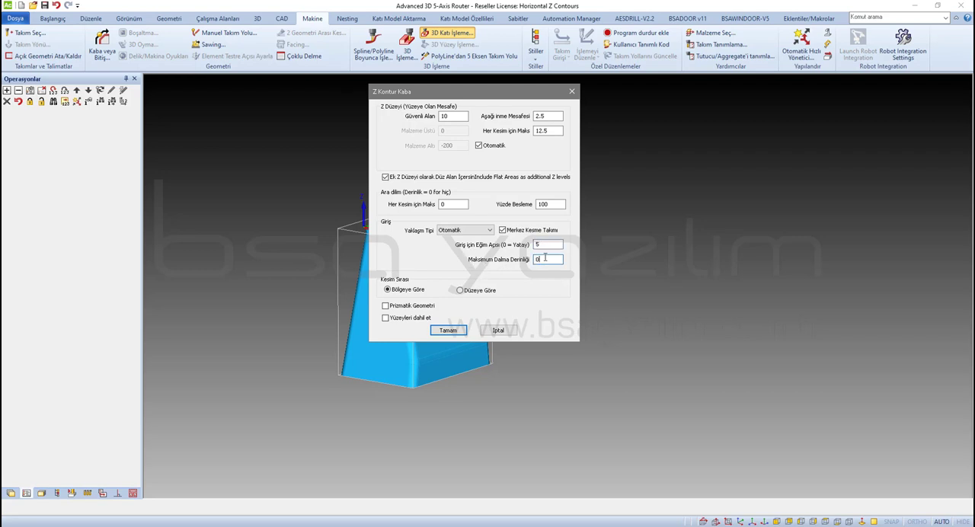
click(464, 230)
click(450, 257)
click(450, 338)
click(477, 297)
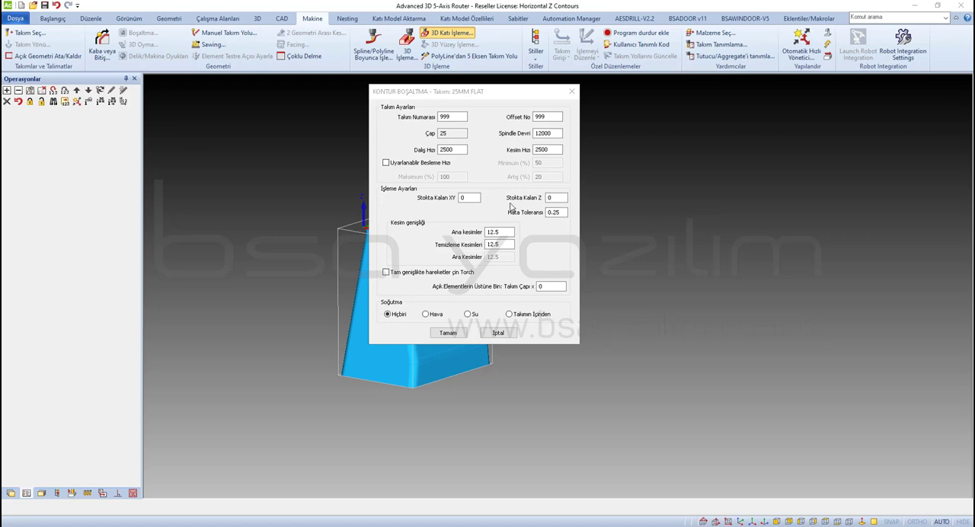
Leave 2 mm of stock in both XY and Z for the roughing pass and accept the tool and machining settings
click(467, 199)
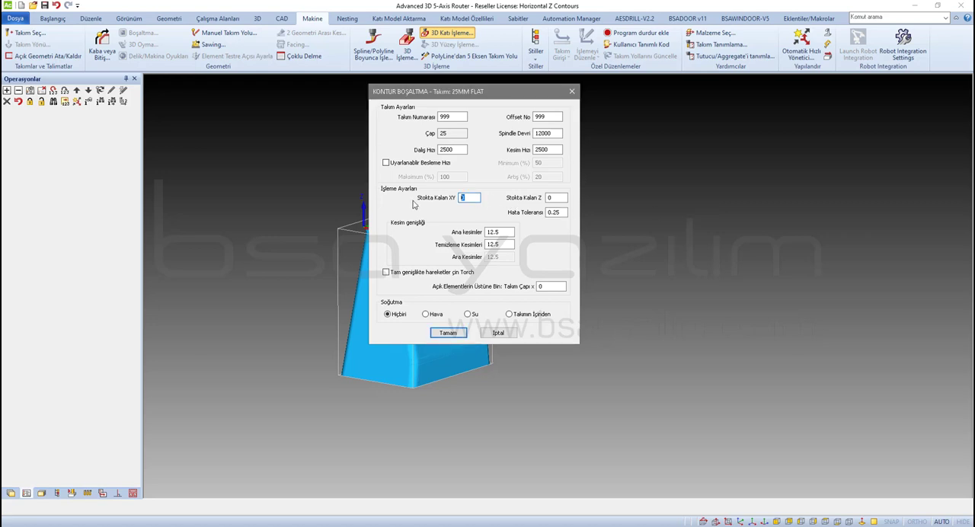
text(2)
click(567, 202)
text(2)
click(448, 333)
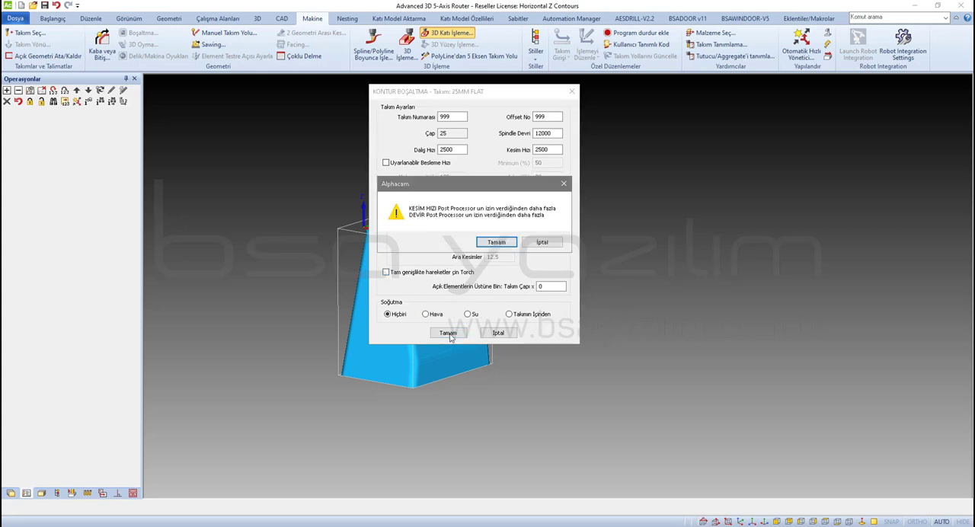
click(482, 247)
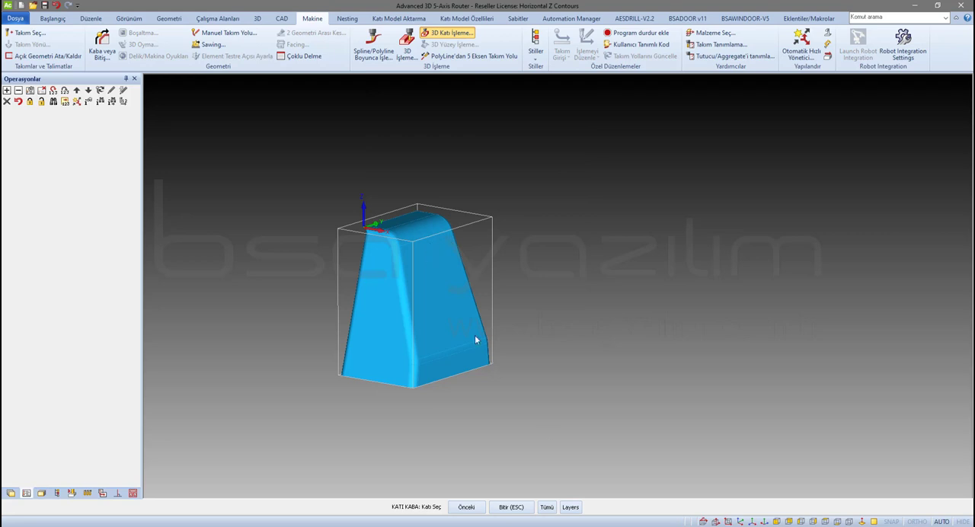
Apply the roughing operation to all solids and generate its toolpath
click(547, 507)
key(Escape)
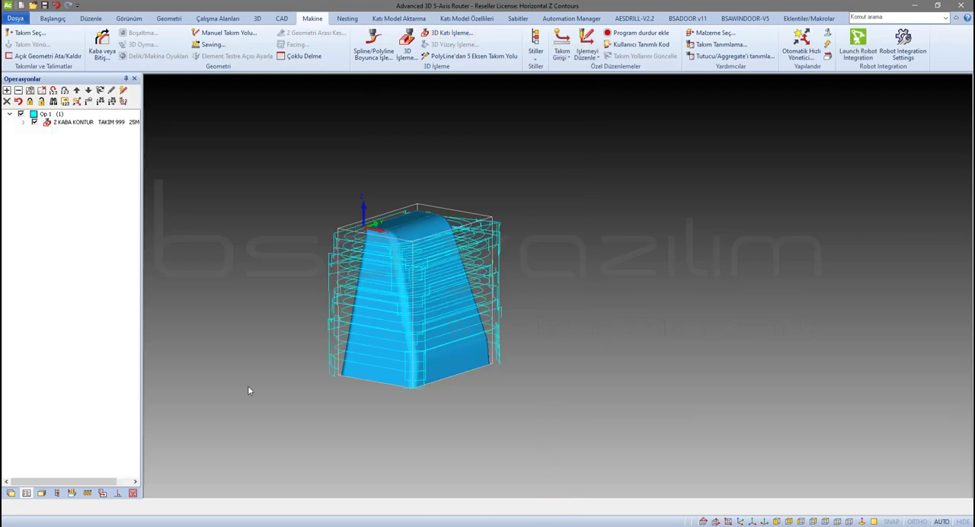
middle_drag(342, 273, 362, 406)
scroll(377, 263, up, 2)
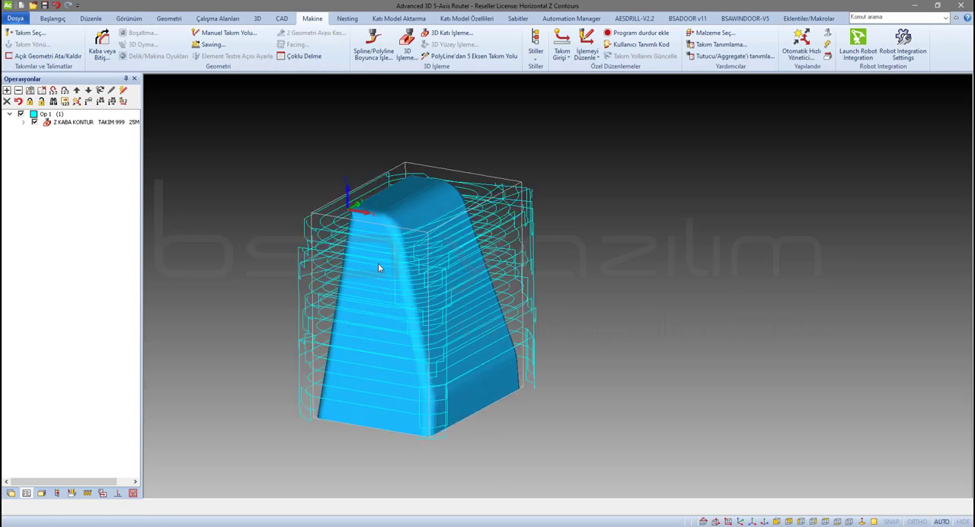
scroll(402, 319, down, 2)
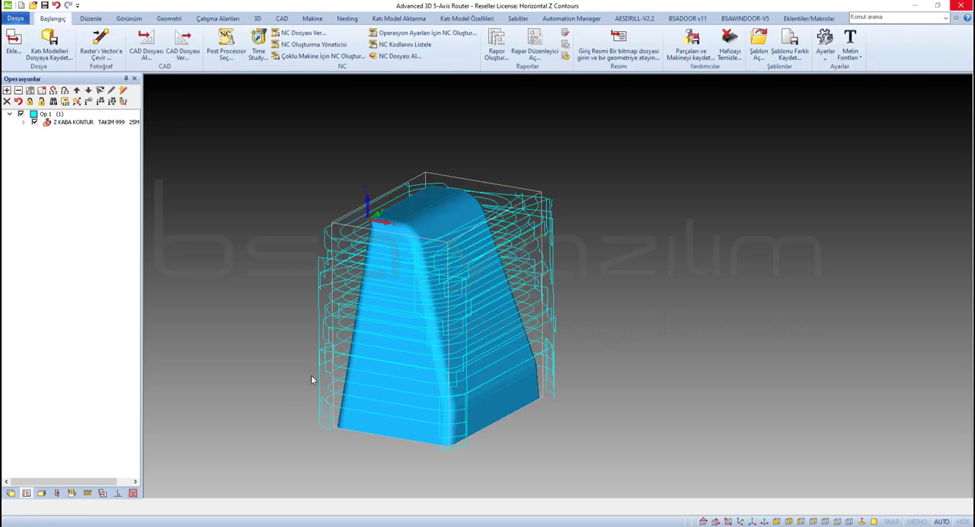
Select the "10mm Ball in extended holder" tool from the Takımlar2 tool folder
click(342, 19)
click(312, 18)
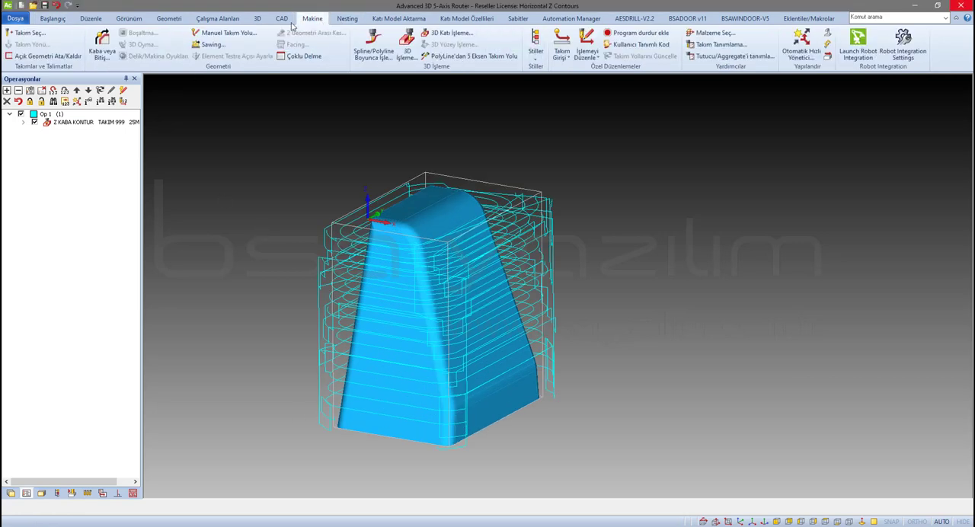
click(26, 32)
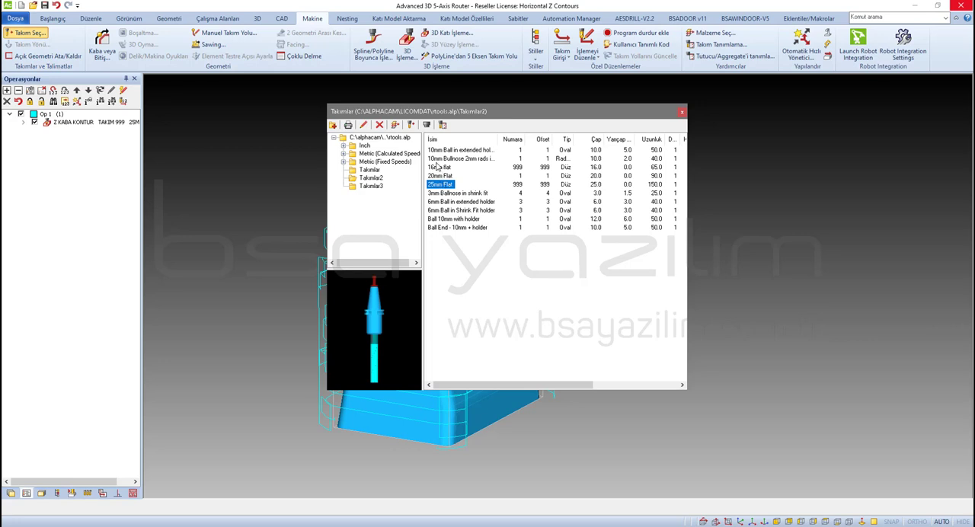
click(371, 178)
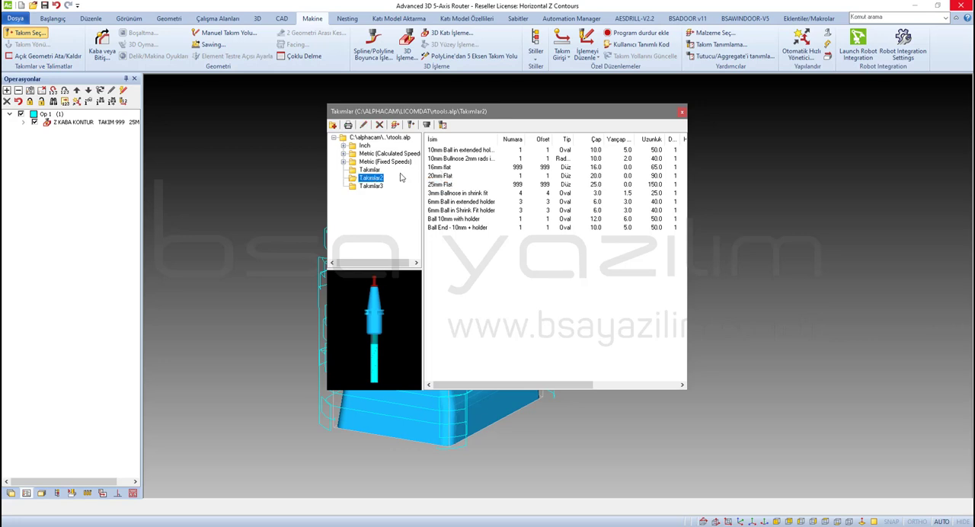
click(457, 151)
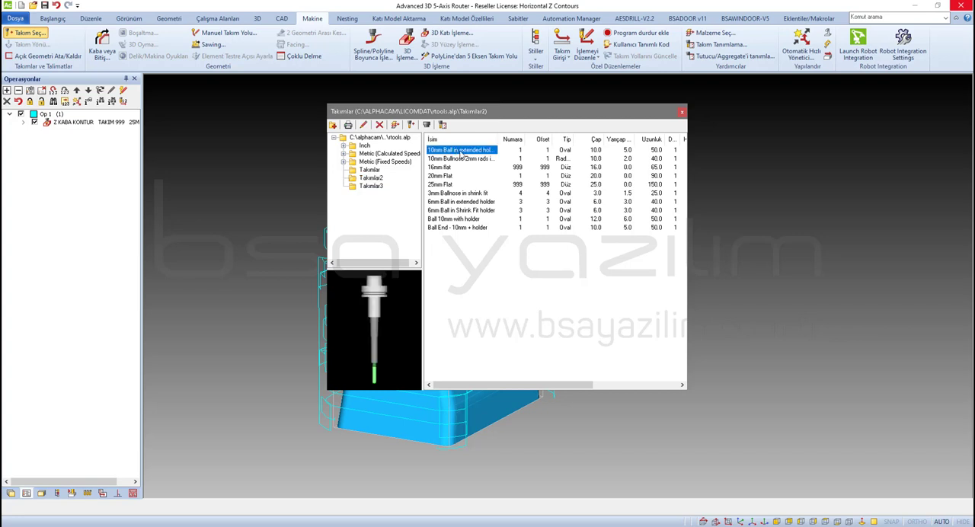
double_click(460, 151)
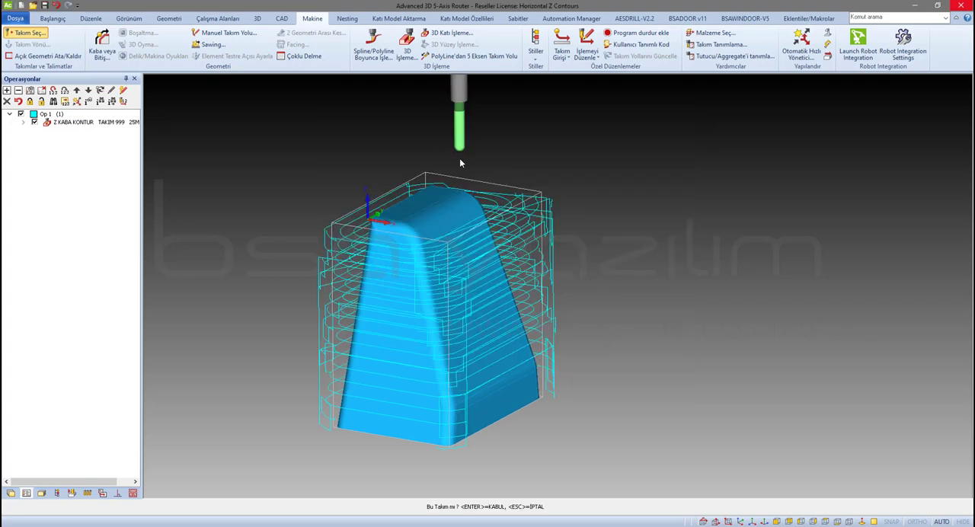
Hide the roughing toolpath and set up a 3-Eksen Son İşleme solid machining operation with the Yatay Z Konturları method
click(33, 122)
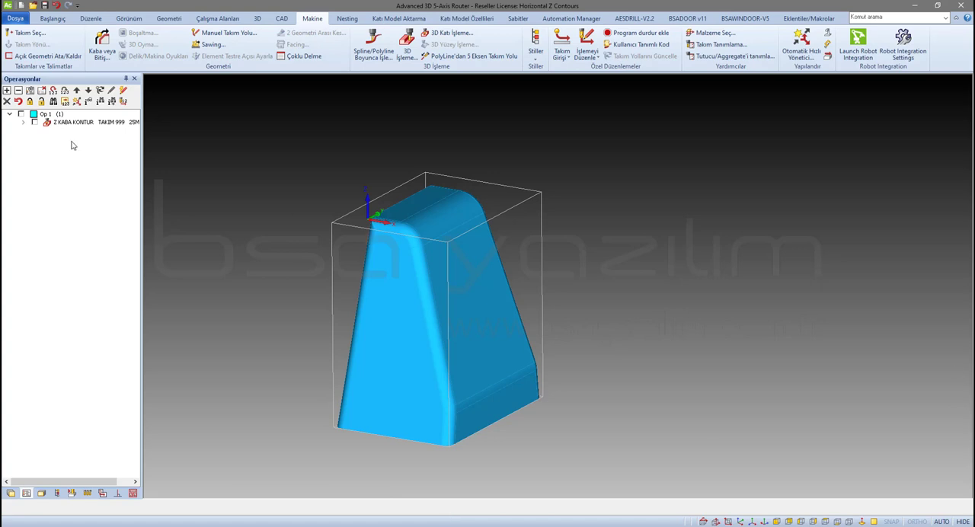
click(449, 34)
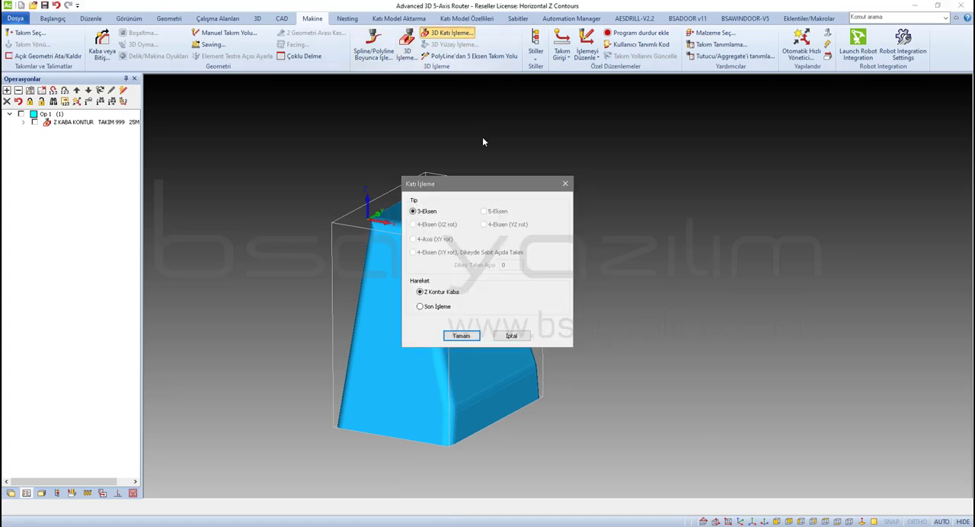
click(435, 308)
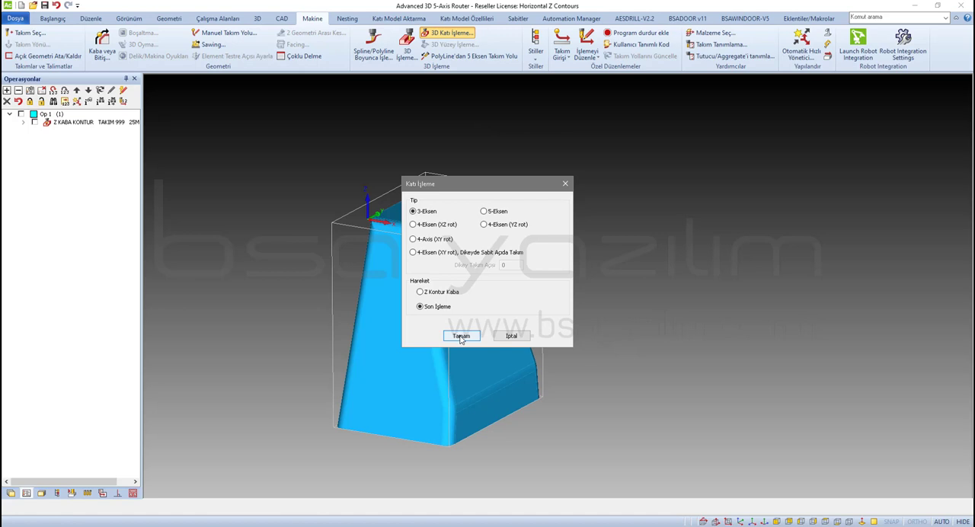
click(461, 336)
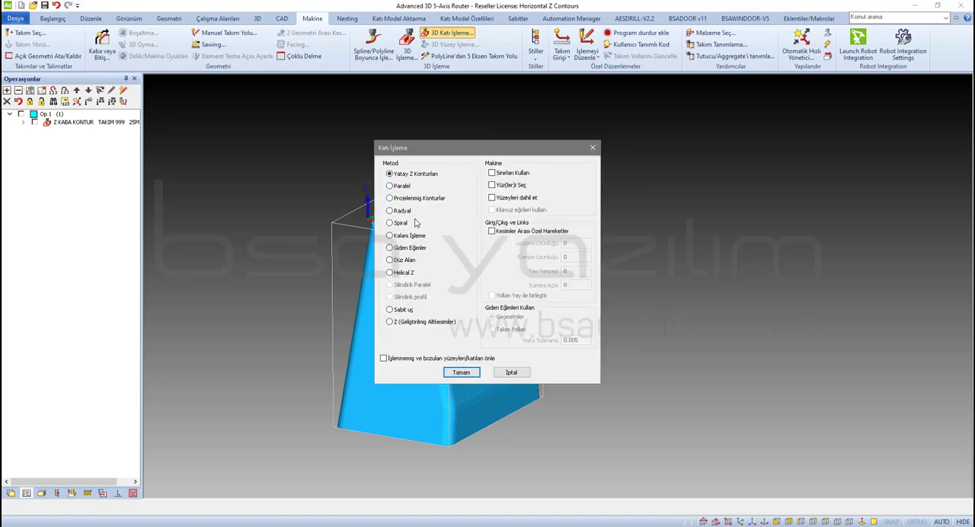
click(461, 372)
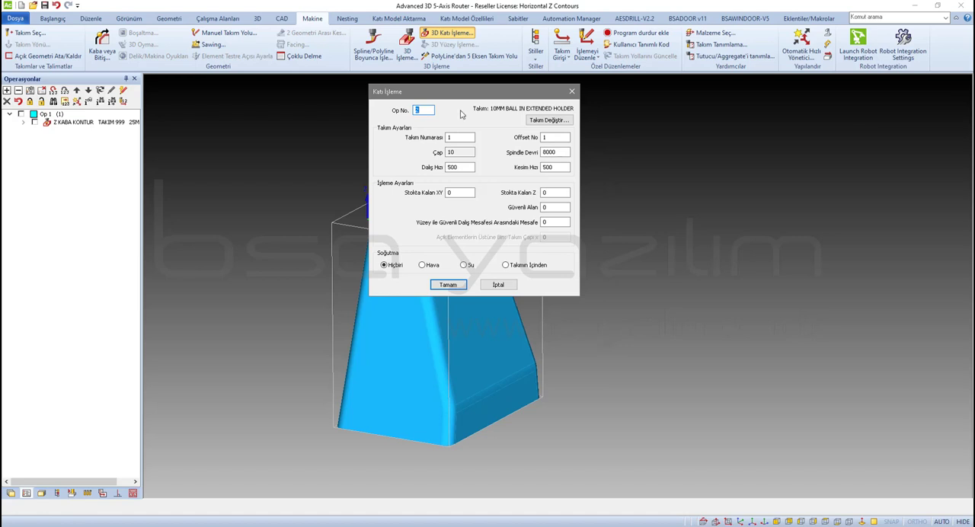
Set the finishing clearance (Güvenli Alan) to 50 and the surface-to-safe-plunge distance to 5, and accept the settings despite the spindle speed warning
drag(462, 93, 417, 102)
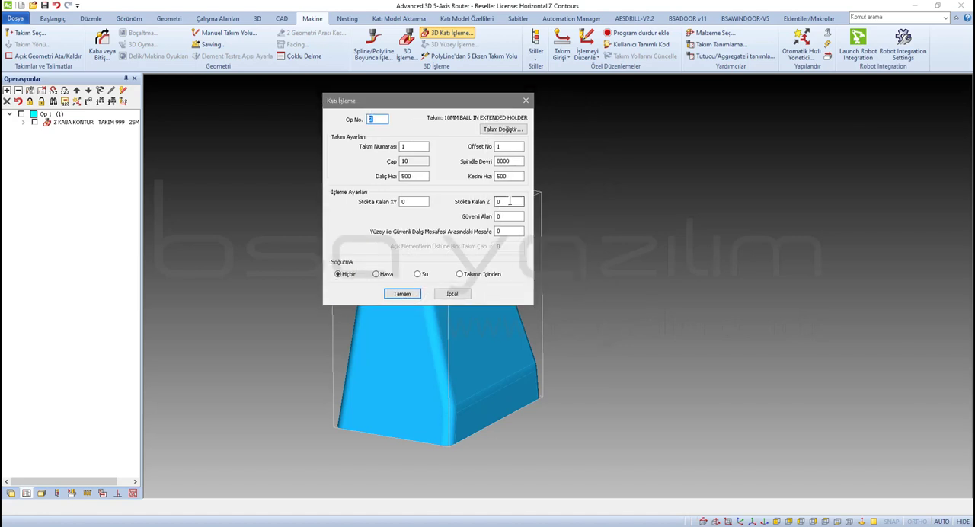
click(509, 217)
text(50)
key(Tab)
text(5)
click(401, 295)
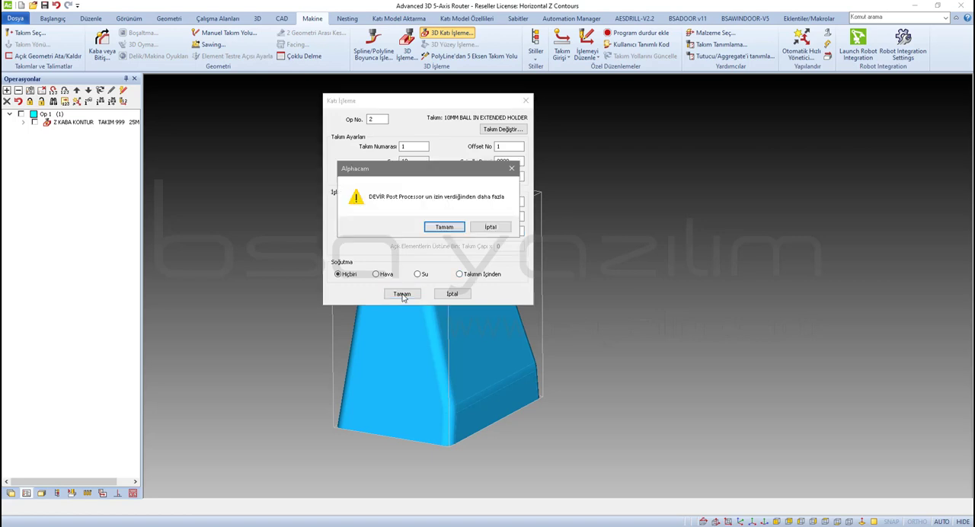
click(444, 228)
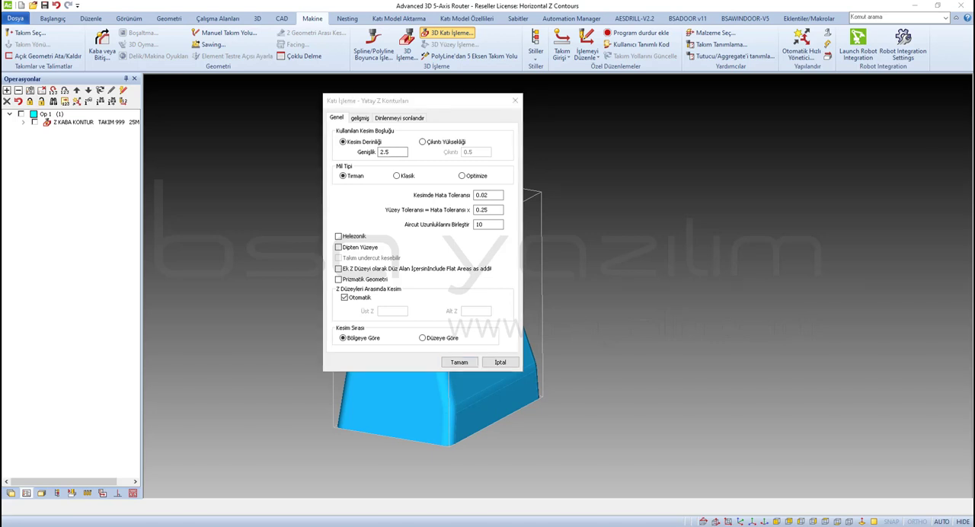
Set the Kesim Derinliği width (Genişlik) to 0.5 for the horizontal Z contours and accept the general settings
double_click(392, 152)
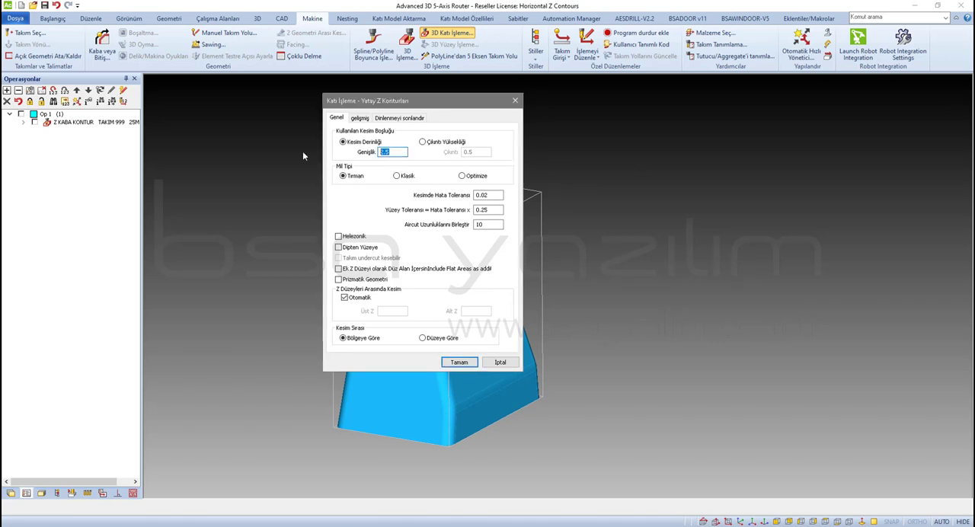
text(0.)
click(457, 362)
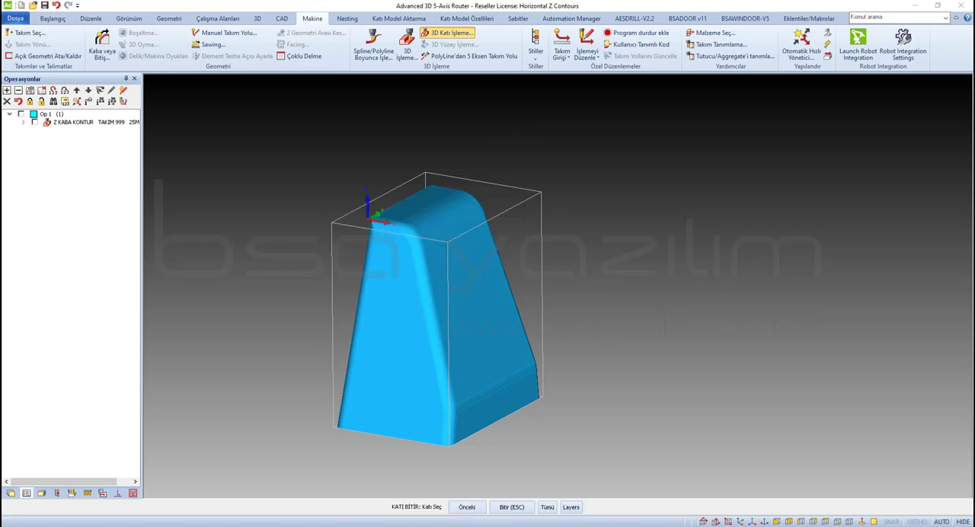
Apply the finishing operation to all solids and pick a nearest start point on the part to generate its toolpath
click(546, 508)
key(Escape)
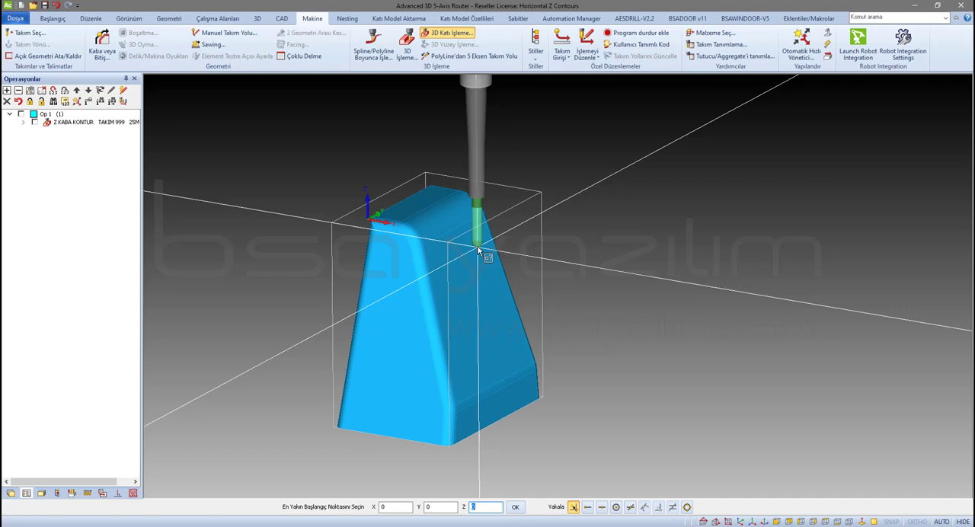
click(478, 250)
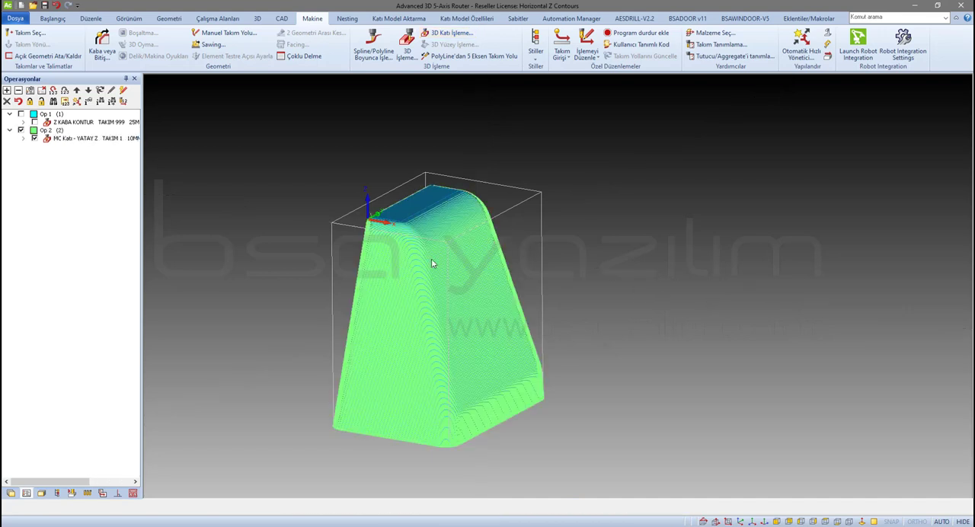
Inspect the finishing toolpath up close and turn the Z KABA KONTUR roughing toolpath back on alongside it
scroll(414, 252, up, 3)
scroll(414, 251, down, 5)
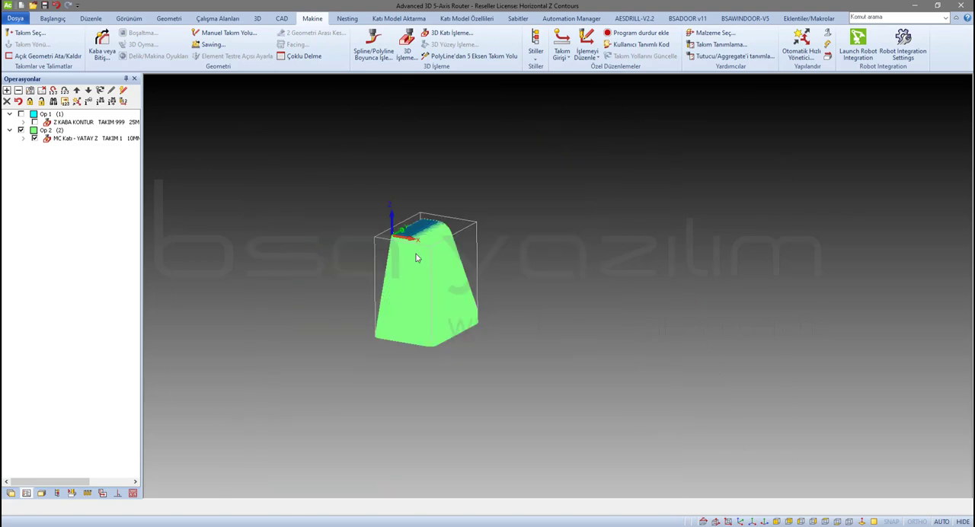
scroll(415, 250, up, 1)
scroll(415, 254, up, 2)
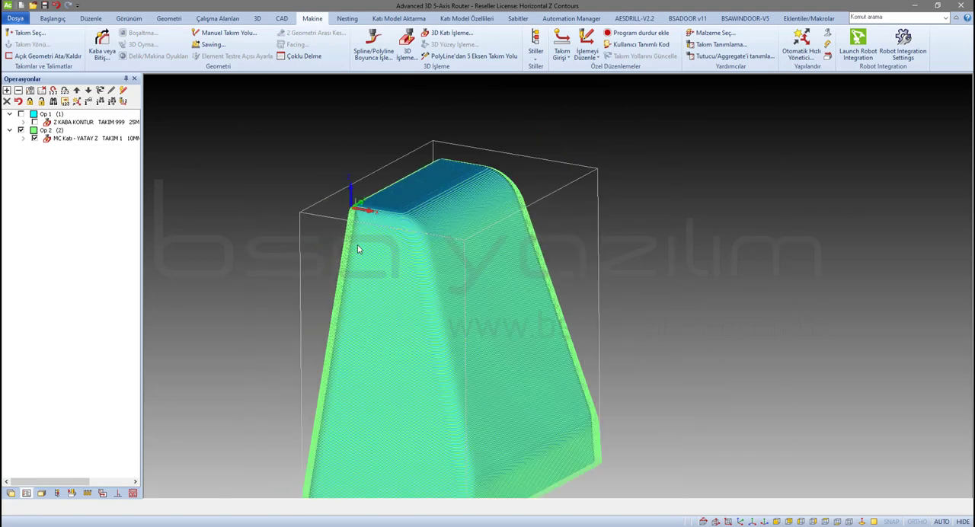
click(34, 137)
click(34, 138)
click(34, 122)
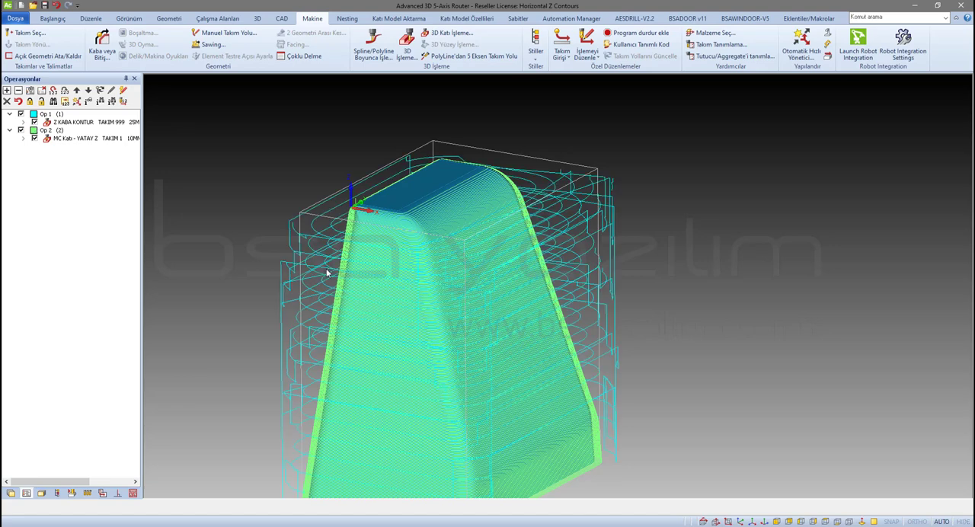
Run the solid simulation of the roughing and finishing operations on the stock
right_click(240, 329)
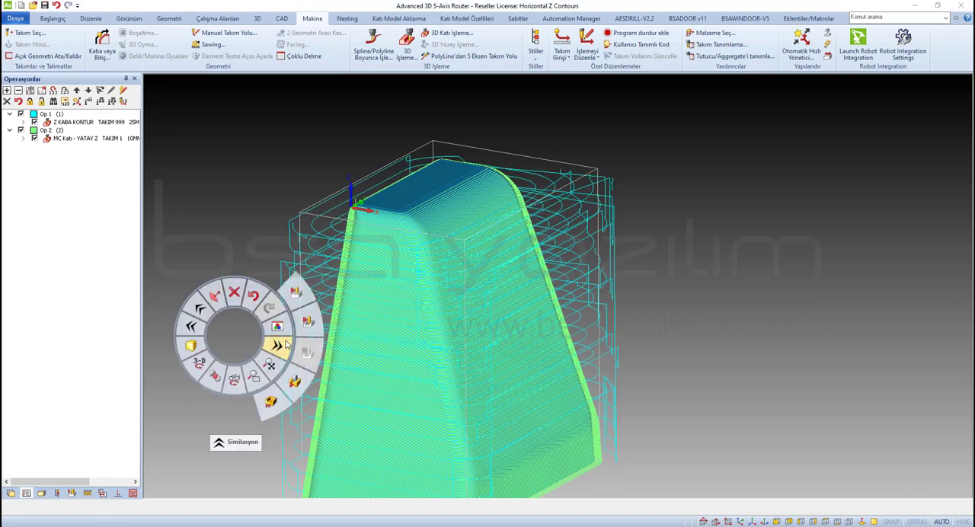
click(311, 324)
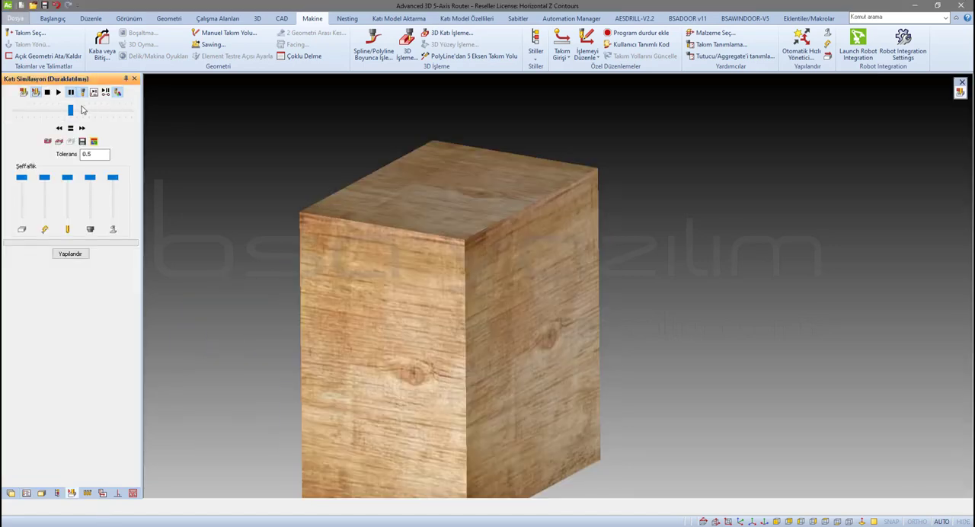
click(59, 92)
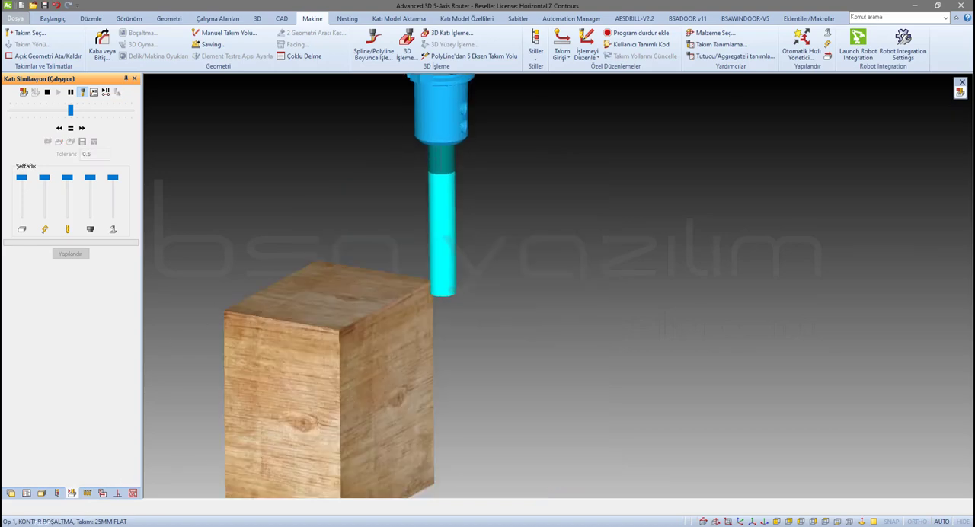
scroll(541, 349, down, 3)
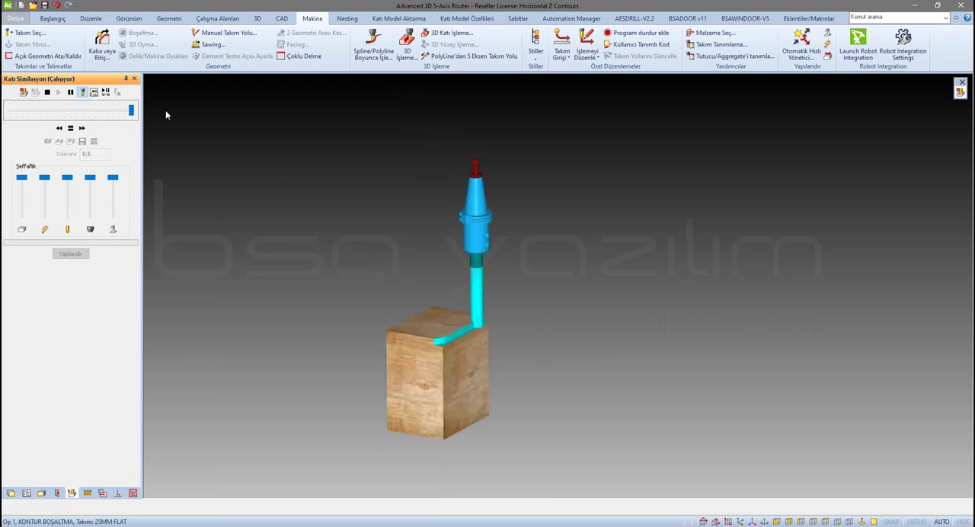